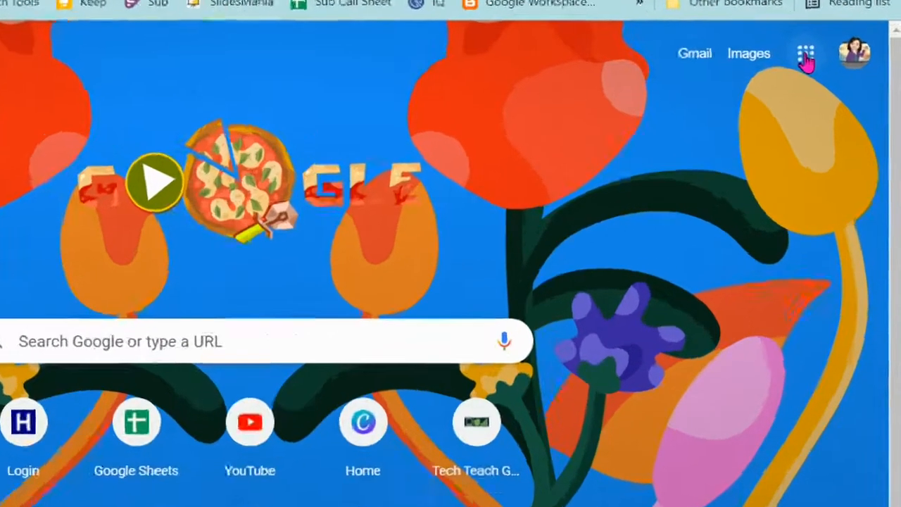
Step: Open Google Keep from the list of Google apps
click(832, 98)
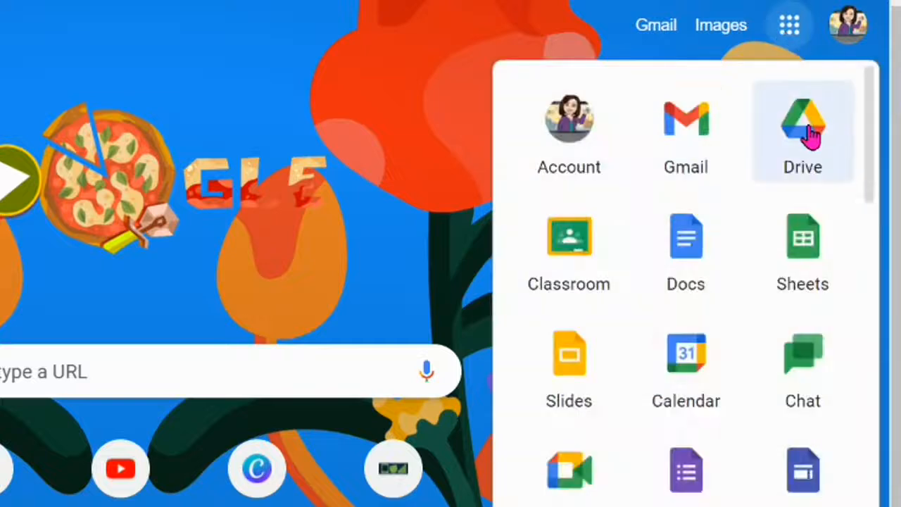
scroll(726, 366, down, 5)
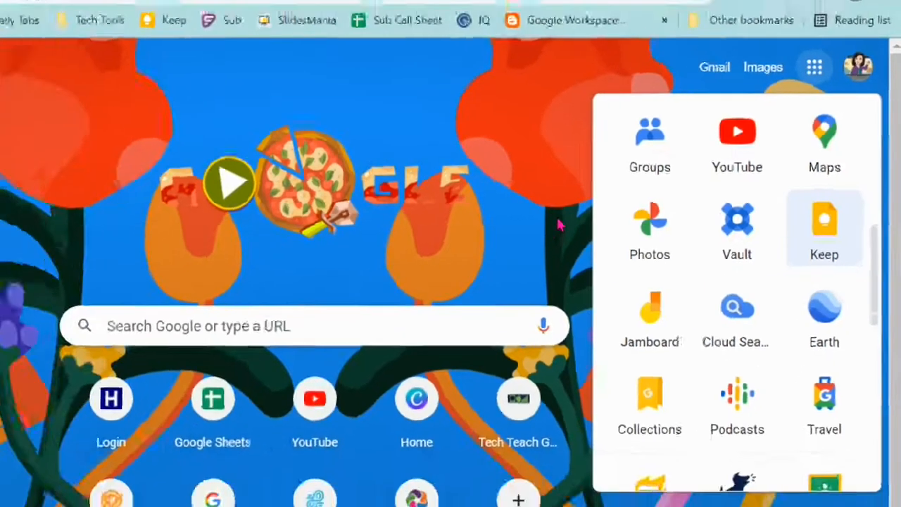
click(803, 239)
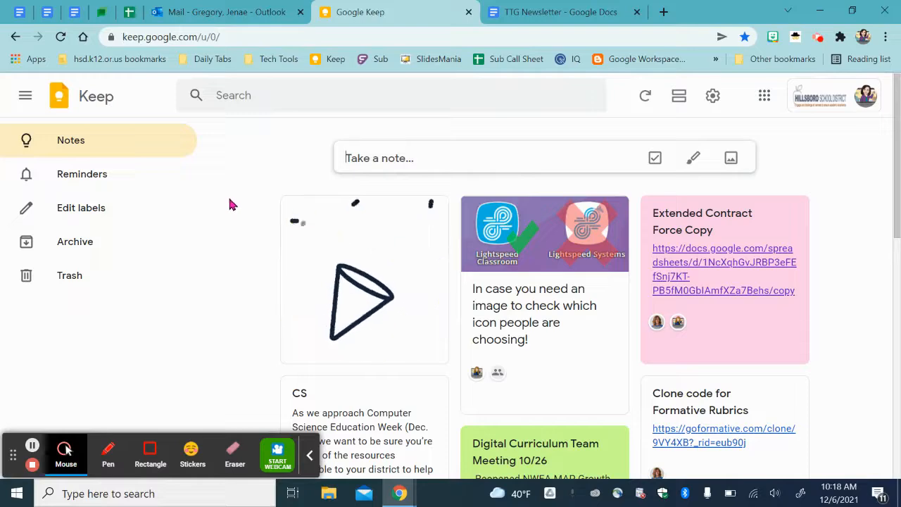
Step: Switch to the TTG Newsletter document and show the Keep notes beside it
click(533, 14)
click(882, 95)
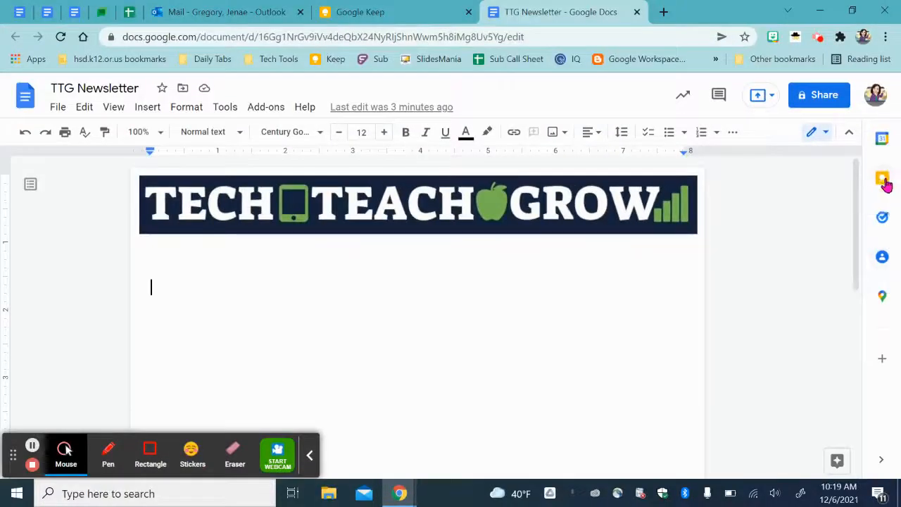
click(883, 180)
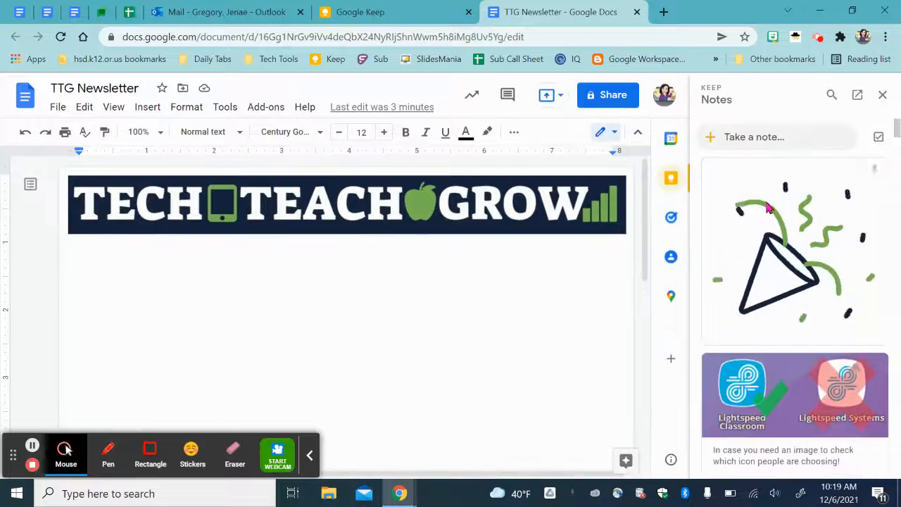
Step: Open the full Keep site from the document's notes, close that duplicate, and return to the original Keep page
click(858, 96)
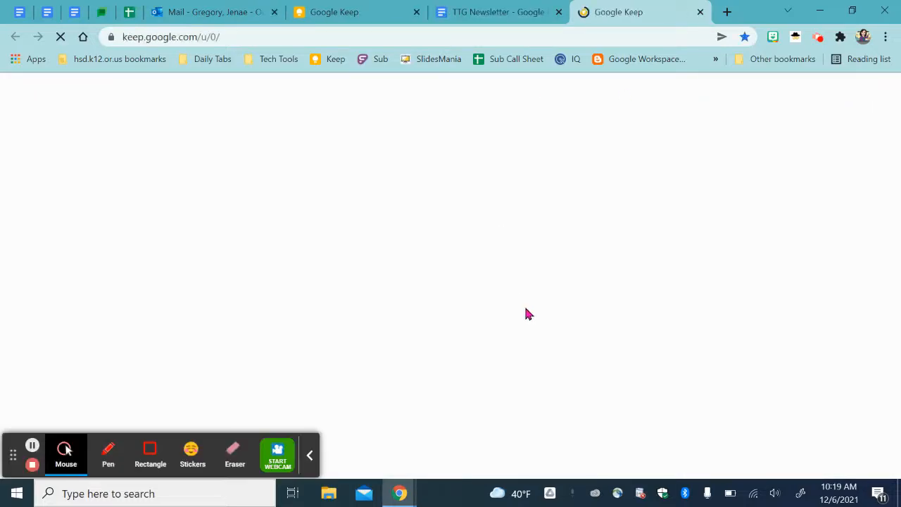
click(700, 12)
click(398, 12)
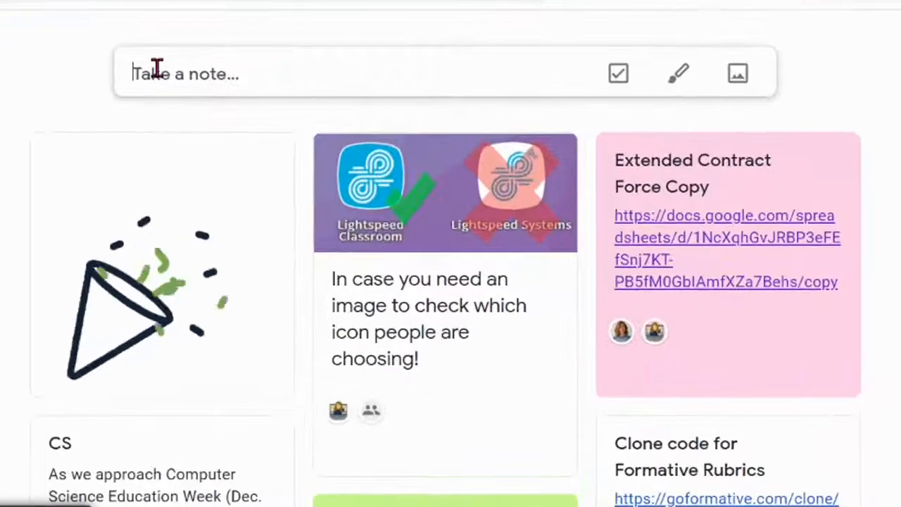
Step: Start a new note titled "To Do List"
click(260, 78)
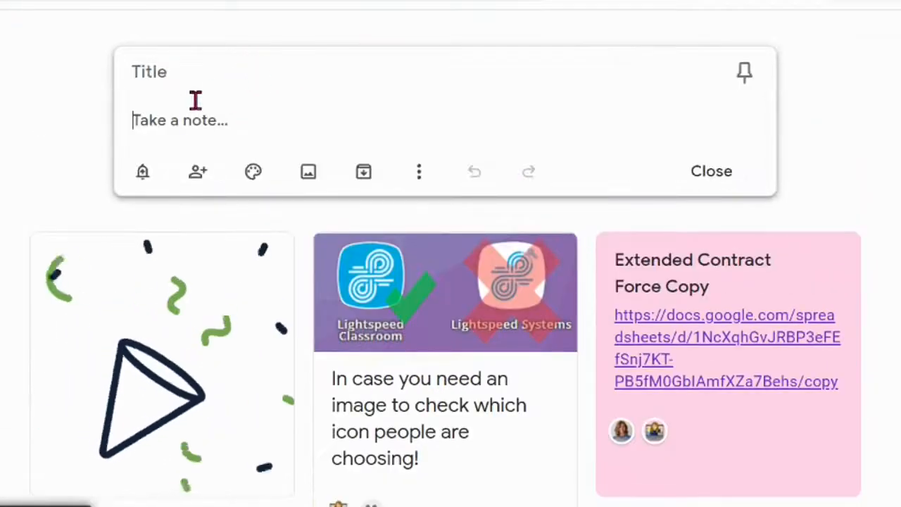
click(147, 68)
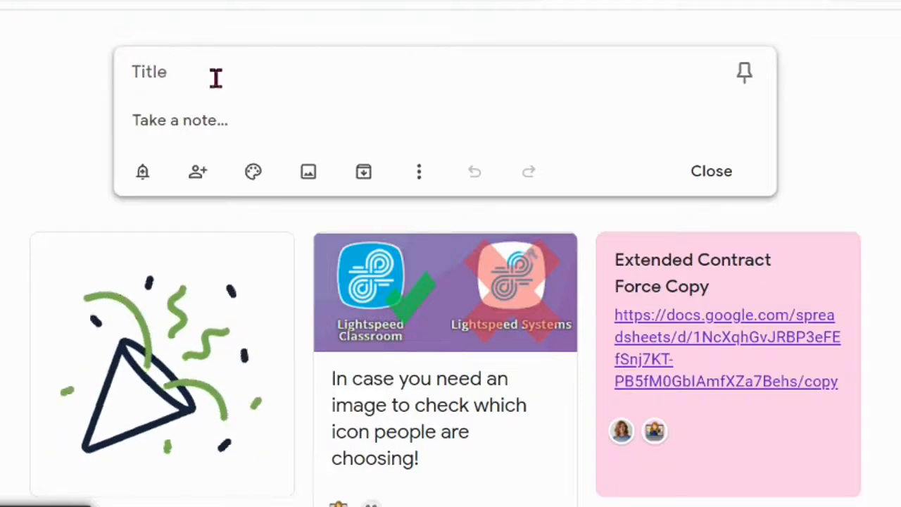
text(T)
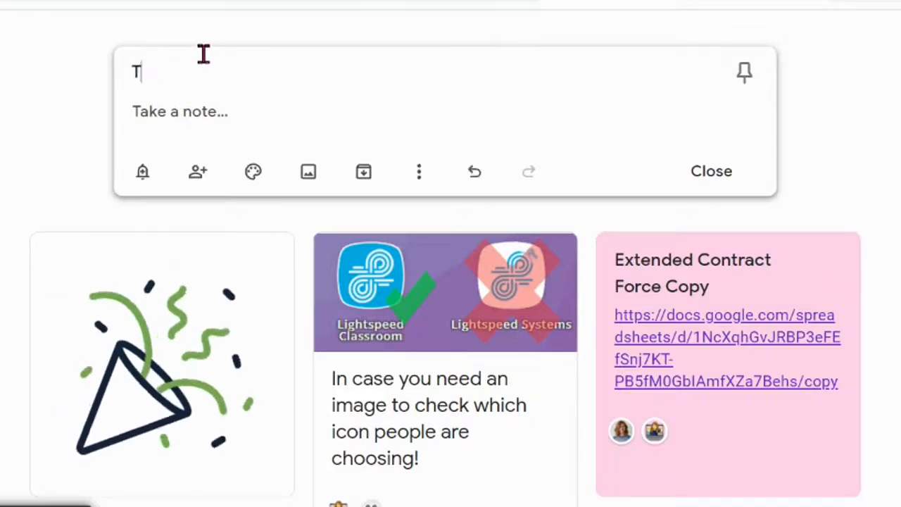
text(o Do List)
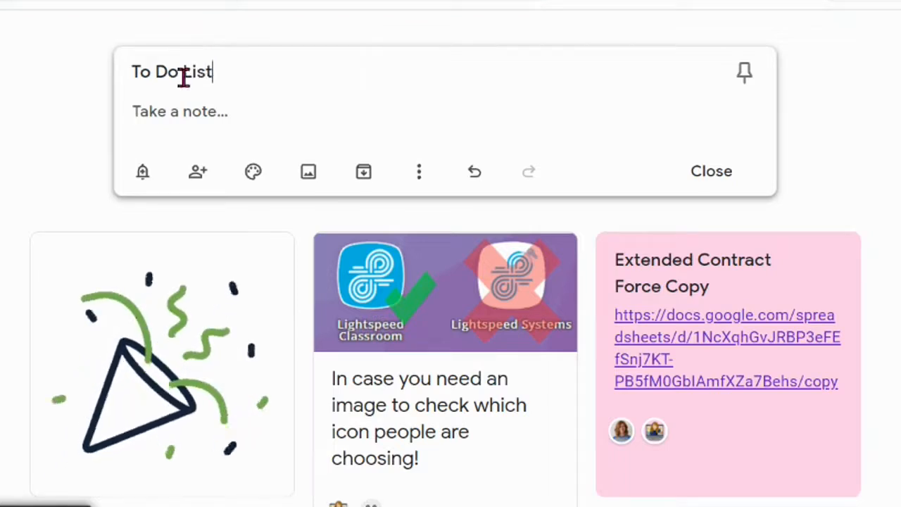
Step: Fill the note's body with three lines of placeholder text: "aldskfjal;dfja", ";asldkfja;ldfkj" and ";asdlkfjad;lfj"
click(160, 111)
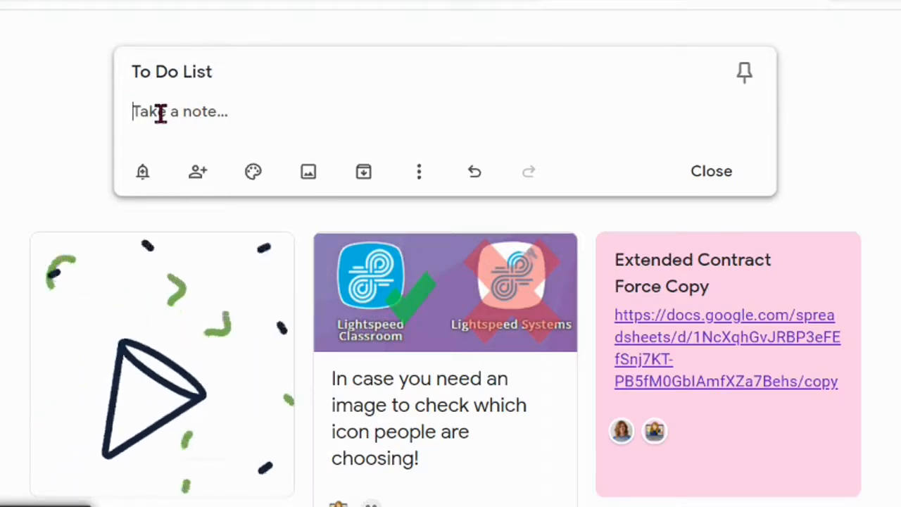
text(aldskfjal;dfja)
key(Return)
text(;asldkfja;ldfkj)
key(Return)
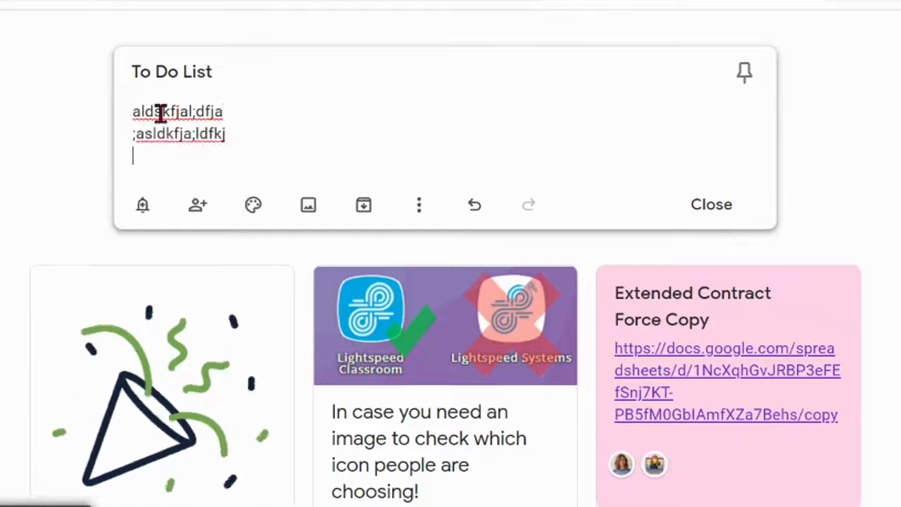
text(;asdlkfjad;lfj)
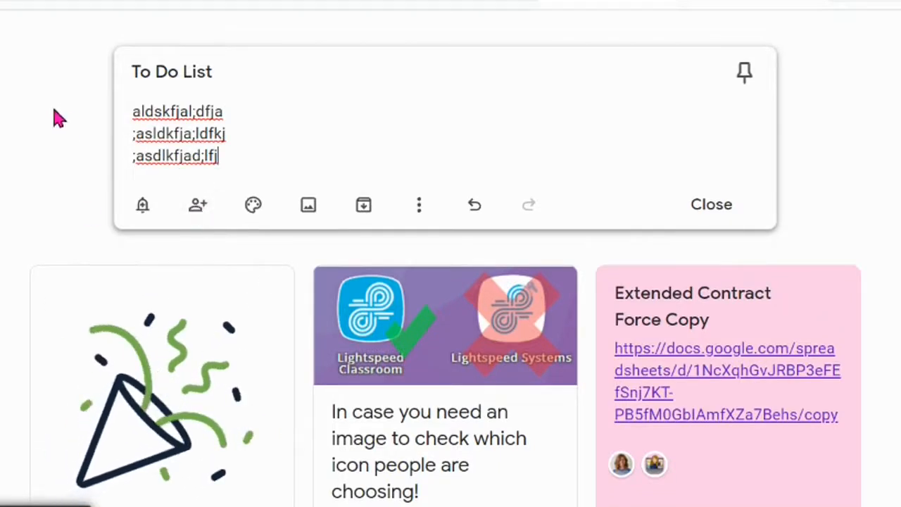
Step: Examine the note's reminder choices and its collaborator sharing options without saving any changes
click(143, 212)
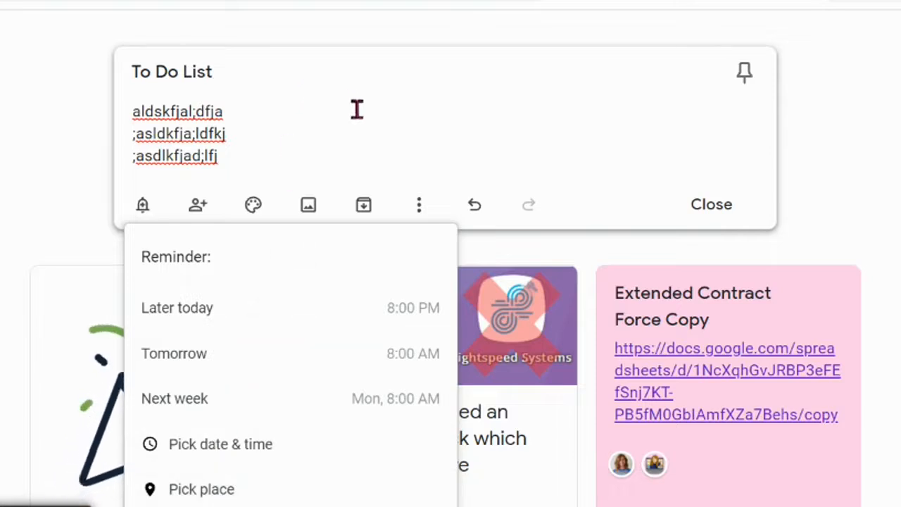
click(198, 204)
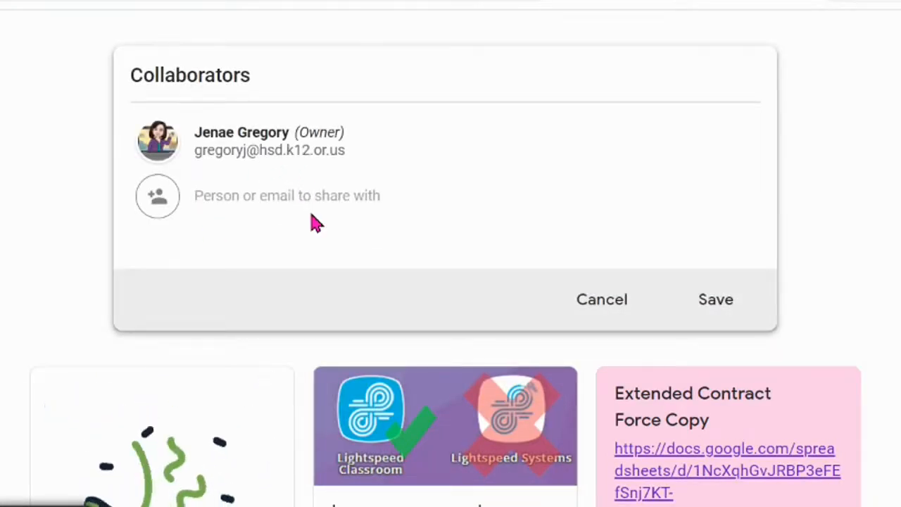
scroll(313, 225, down, 3)
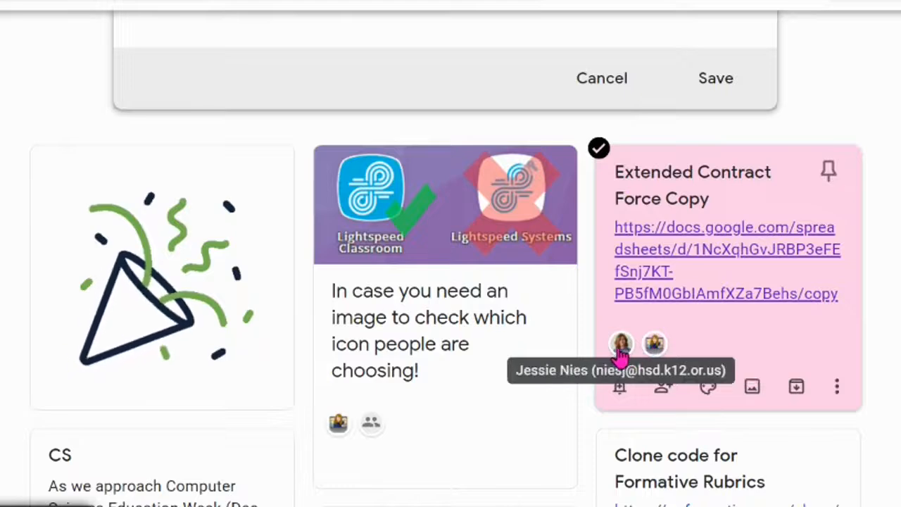
scroll(620, 352, up, 3)
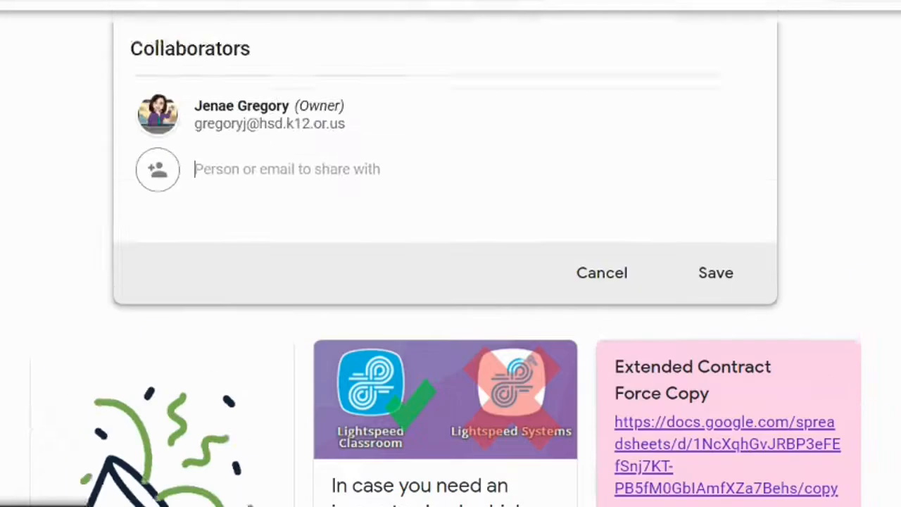
click(611, 305)
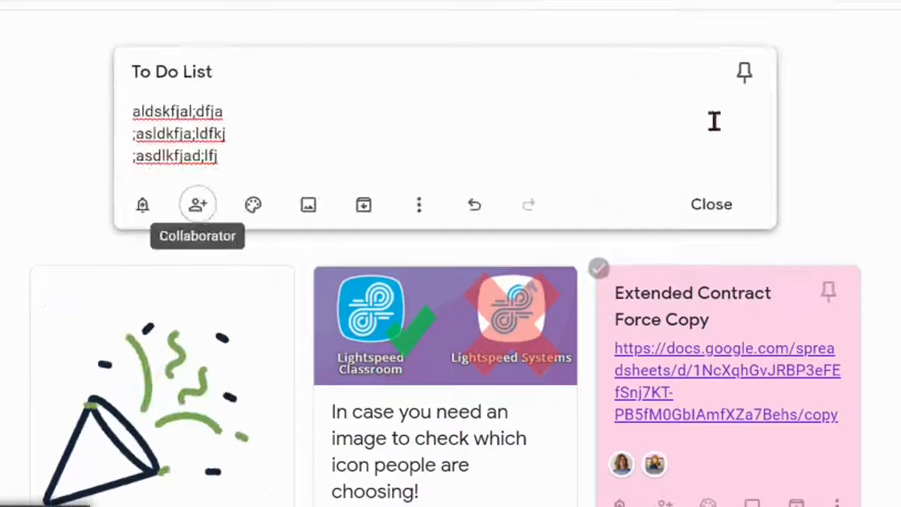
Step: Set the To Do List note's background colour to teal and close the note
mouse_move(253, 210)
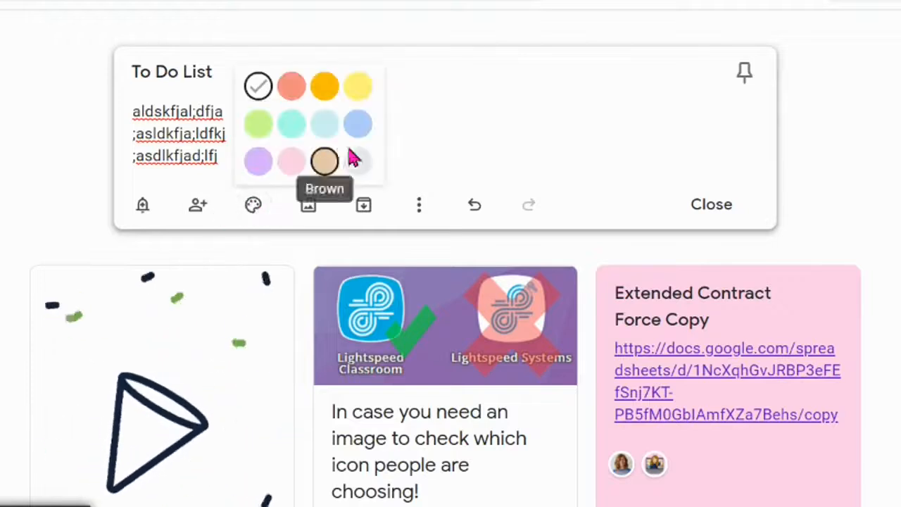
click(290, 127)
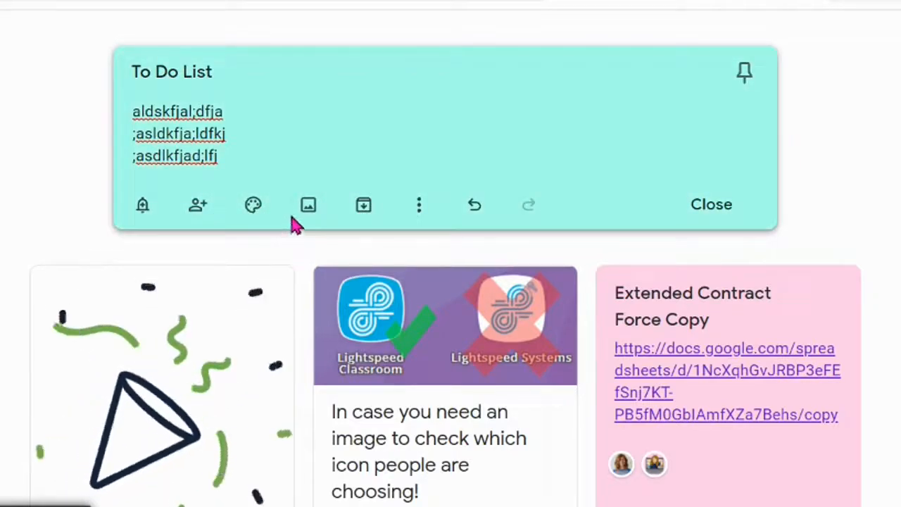
mouse_move(239, 211)
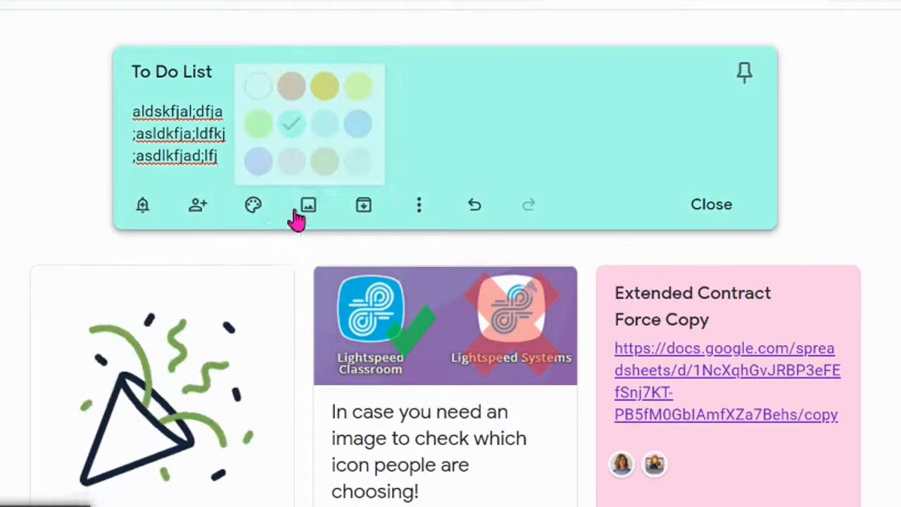
mouse_move(265, 224)
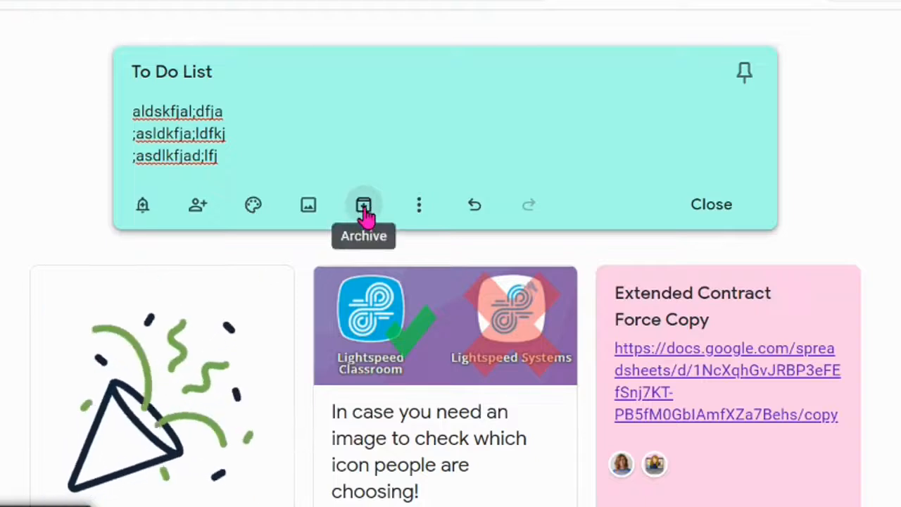
click(419, 211)
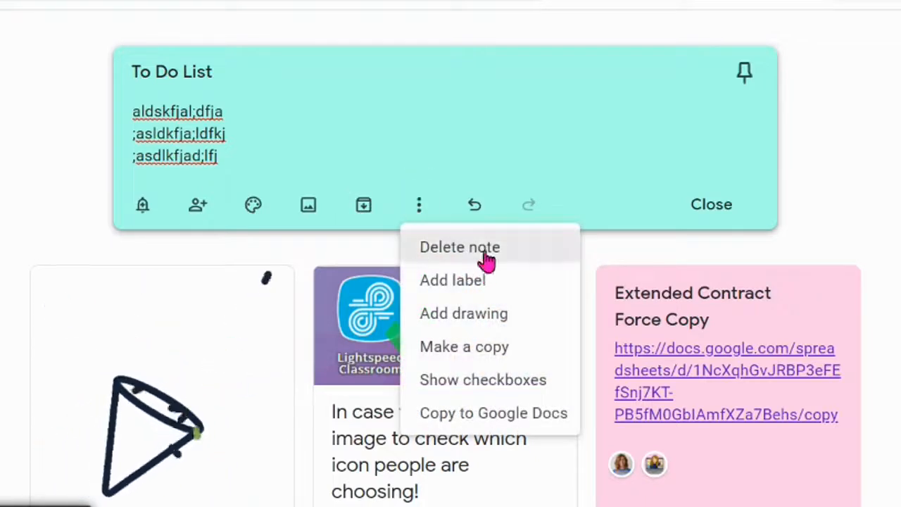
click(769, 203)
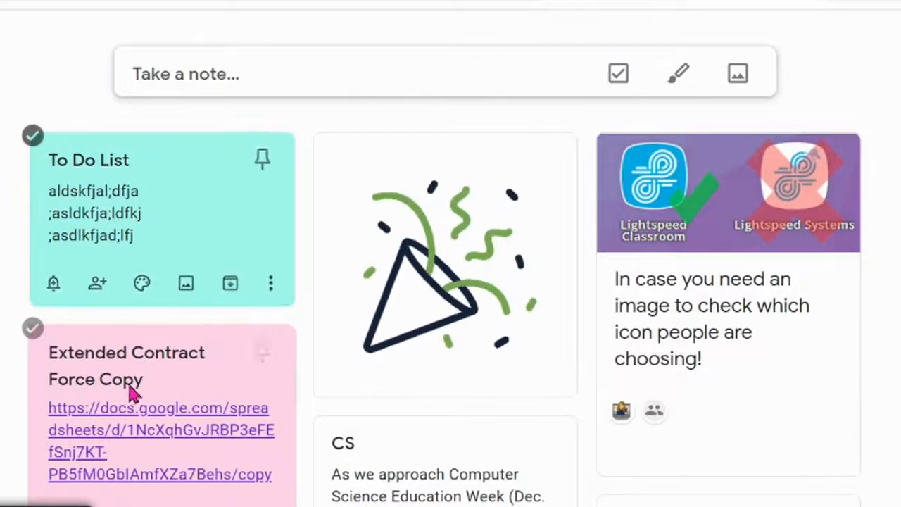
Step: Examine the additional actions available for the saved To Do List note
scroll(131, 392, down, 2)
scroll(141, 395, up, 2)
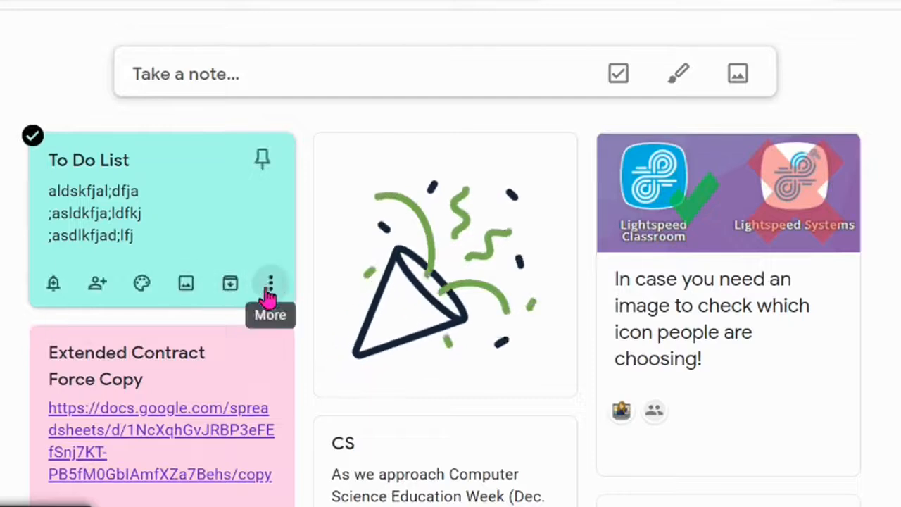
click(268, 285)
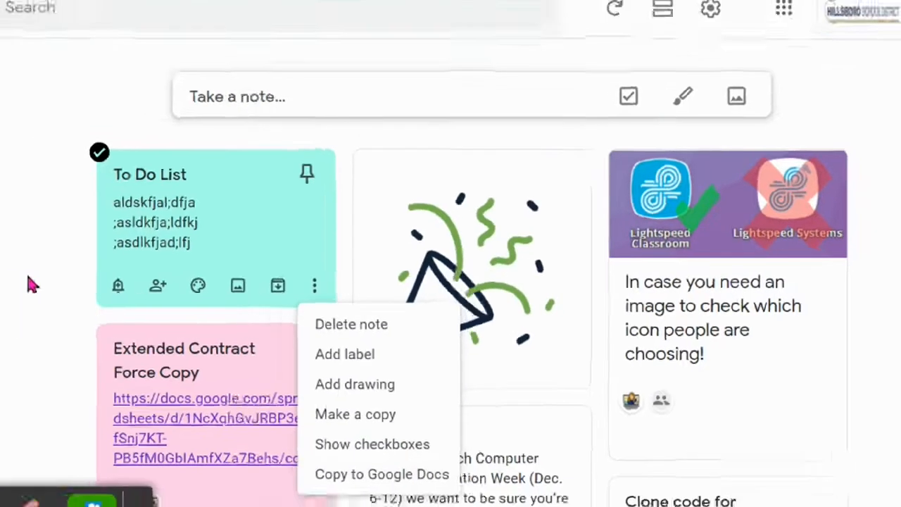
click(28, 277)
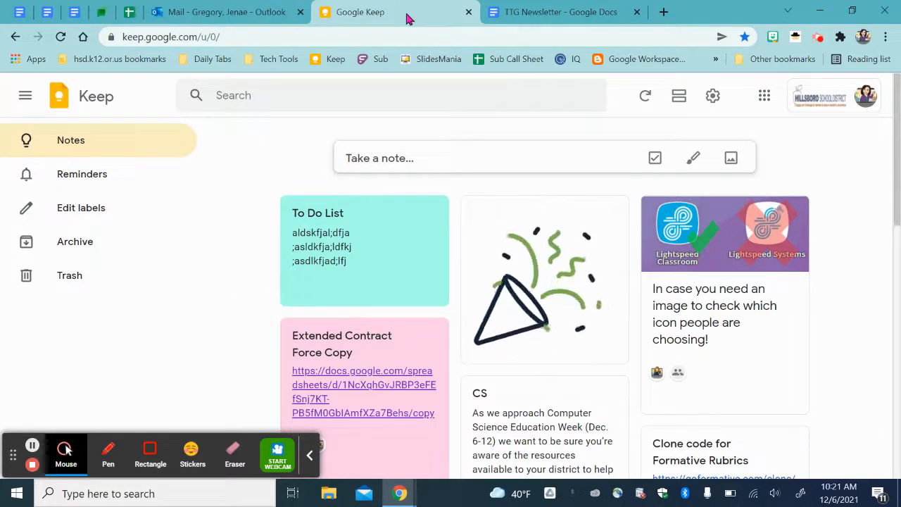
Step: Switch to the TTG Newsletter document and add the party popper drawing from the Keep notes to it
click(567, 16)
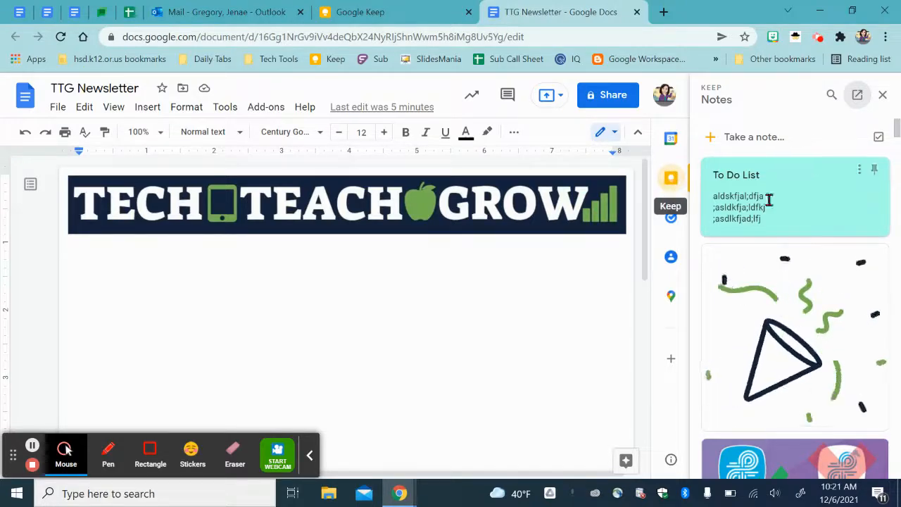
scroll(799, 298, down, 5)
scroll(794, 303, up, 2)
scroll(794, 304, up, 3)
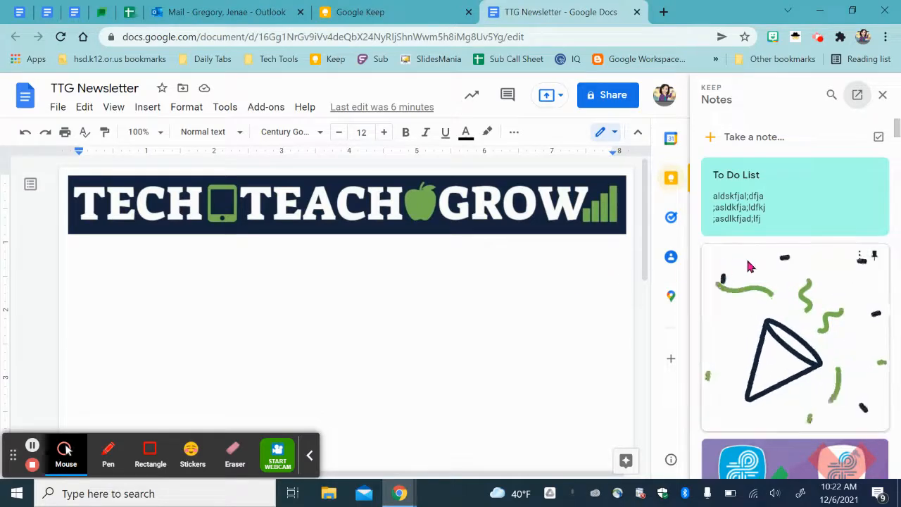
mouse_move(751, 268)
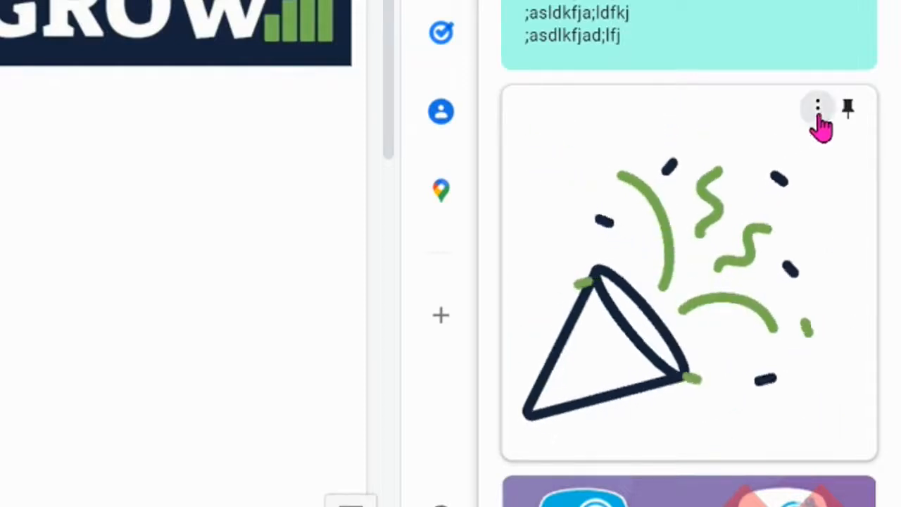
click(820, 113)
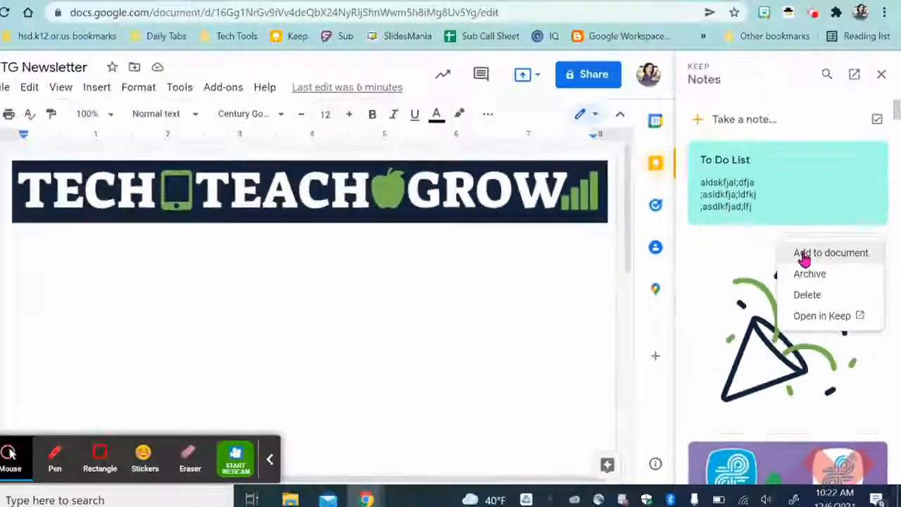
click(775, 125)
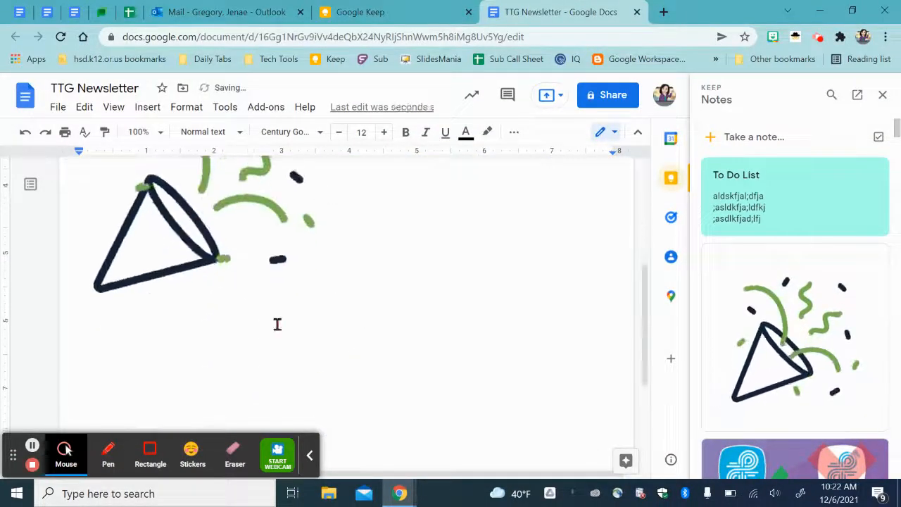
Step: Shrink the inserted party popper image proportionally to about 2.2 inches wide
click(255, 318)
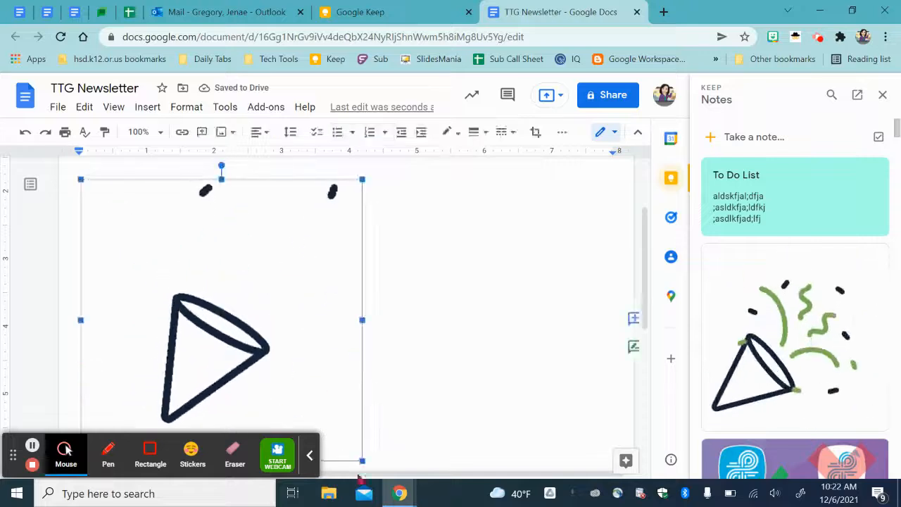
drag(362, 460, 227, 325)
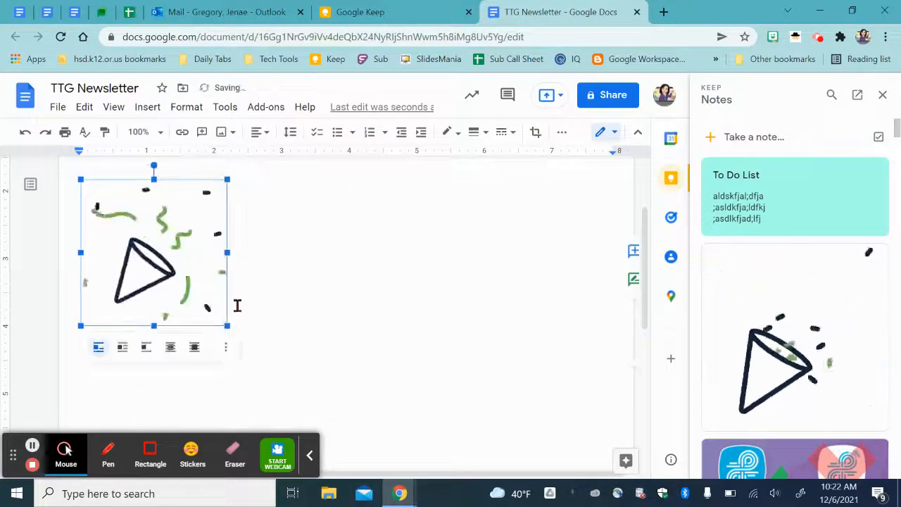
scroll(434, 328, up, 2)
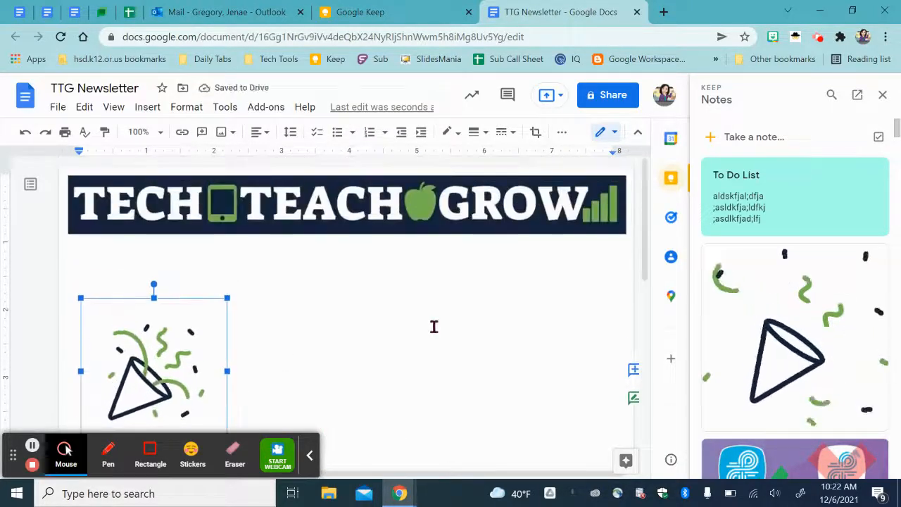
scroll(434, 328, down, 1)
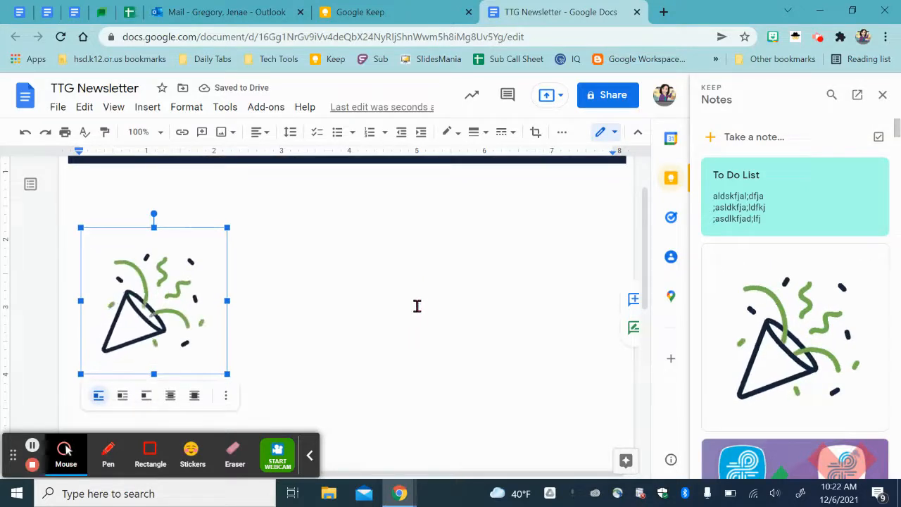
scroll(419, 307, up, 1)
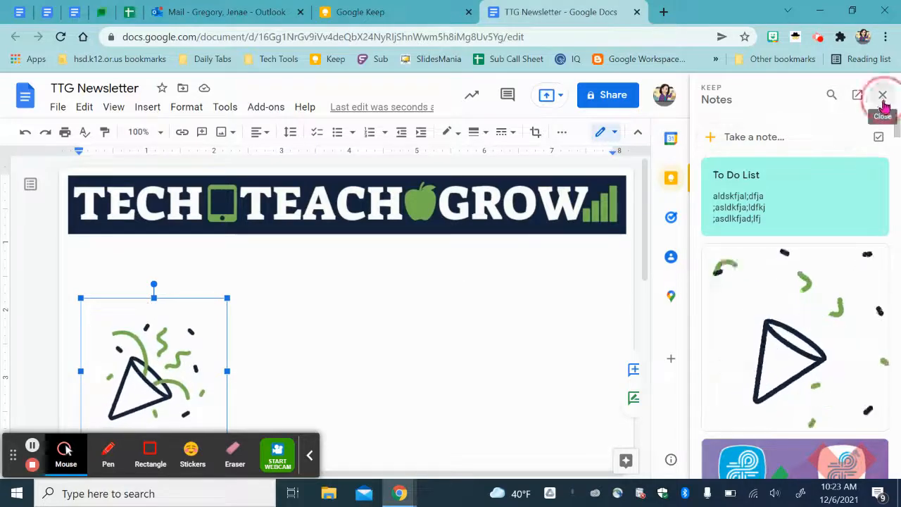
Step: Close the Keep notes beside the document and switch back to the Google Keep page
click(883, 94)
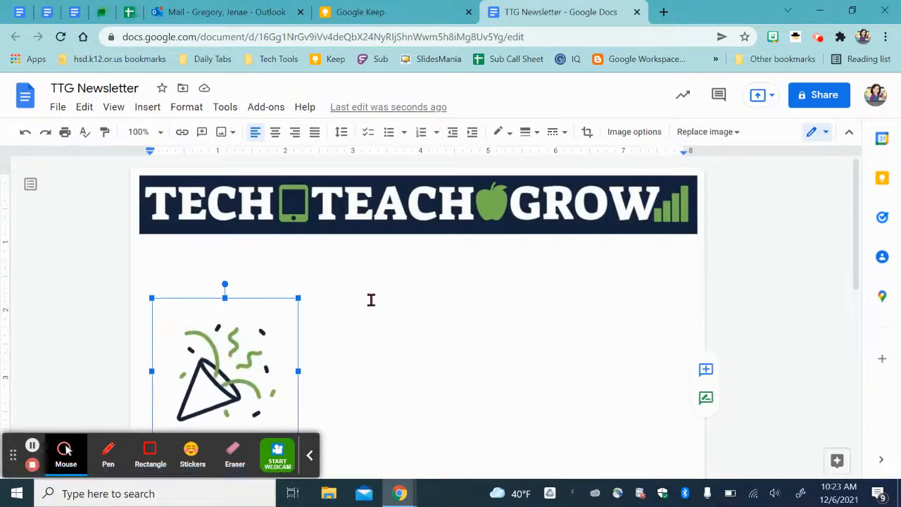
click(414, 14)
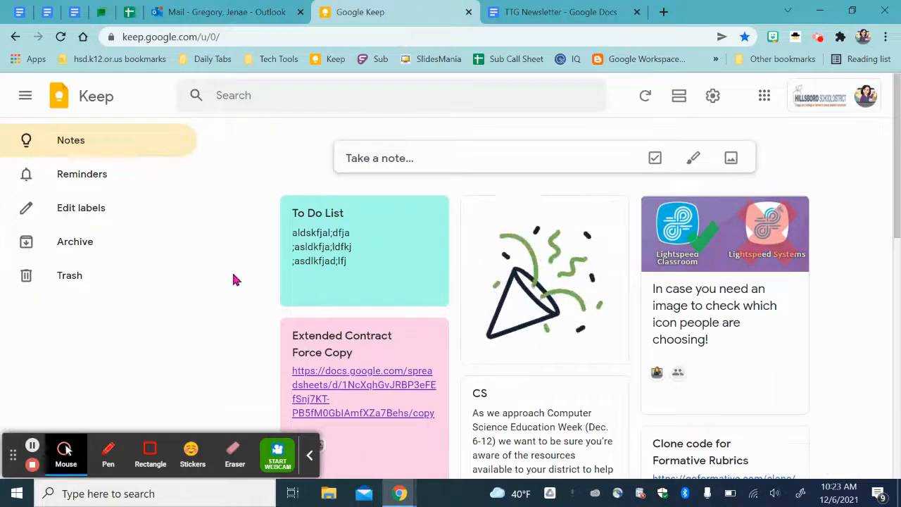